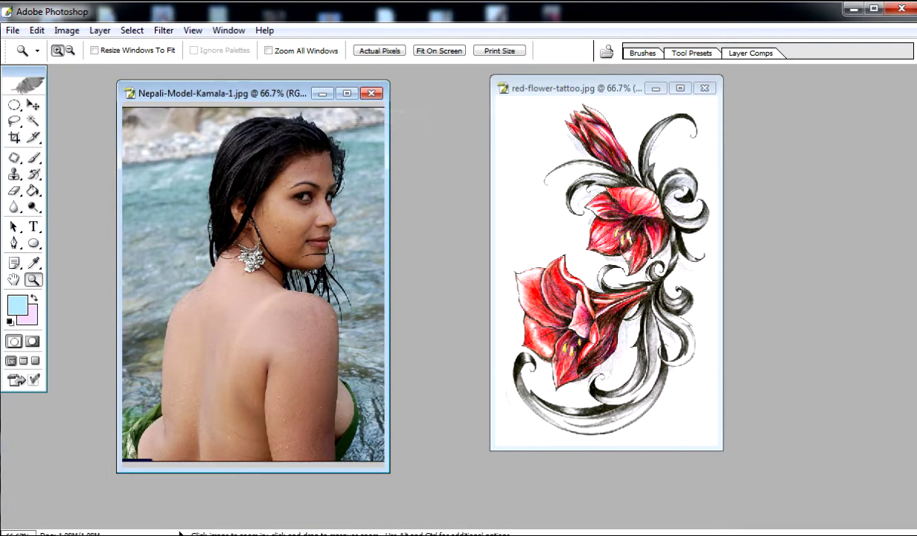
{"action": "left_click", "coordinate": [347, 93]}
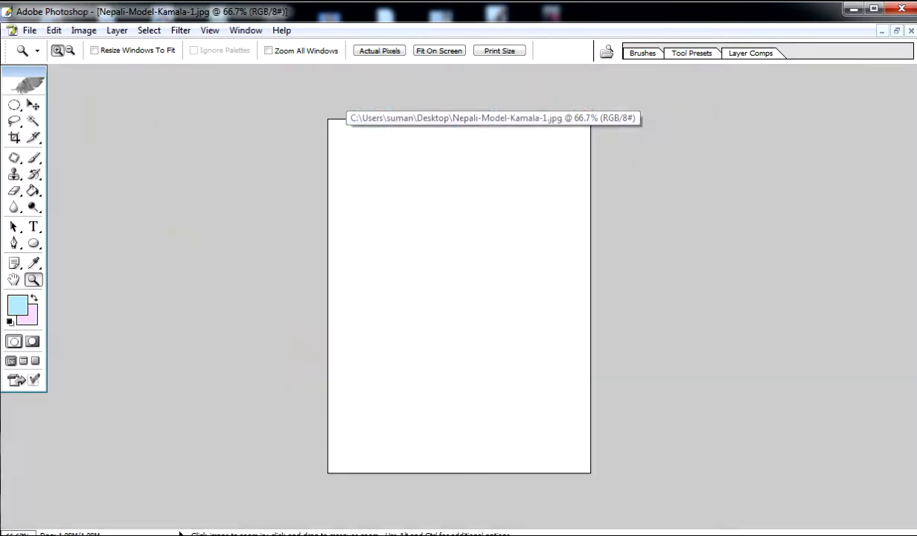
{"action": "left_click_drag", "start_coordinate": [328, 120], "coordinate": [562, 431]}
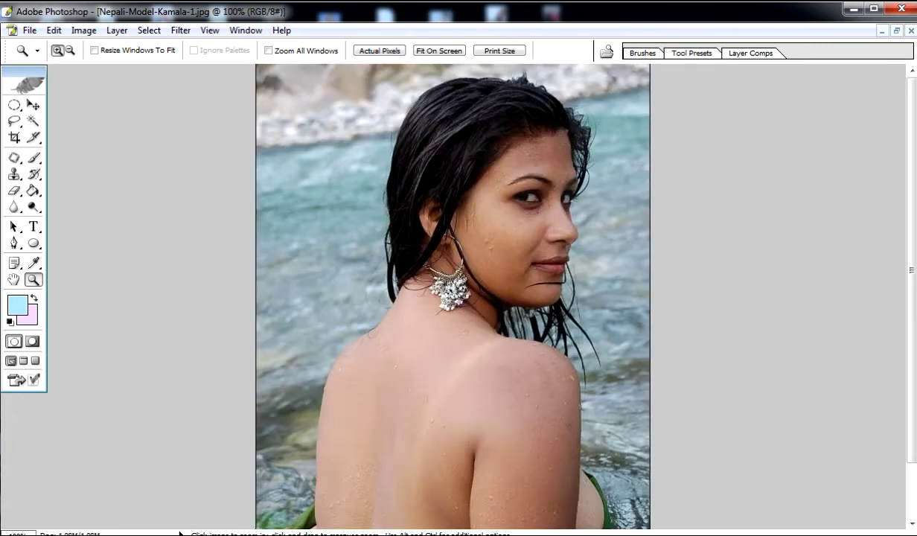
{"action": "left_click_drag", "start_coordinate": [274, 77], "coordinate": [594, 485]}
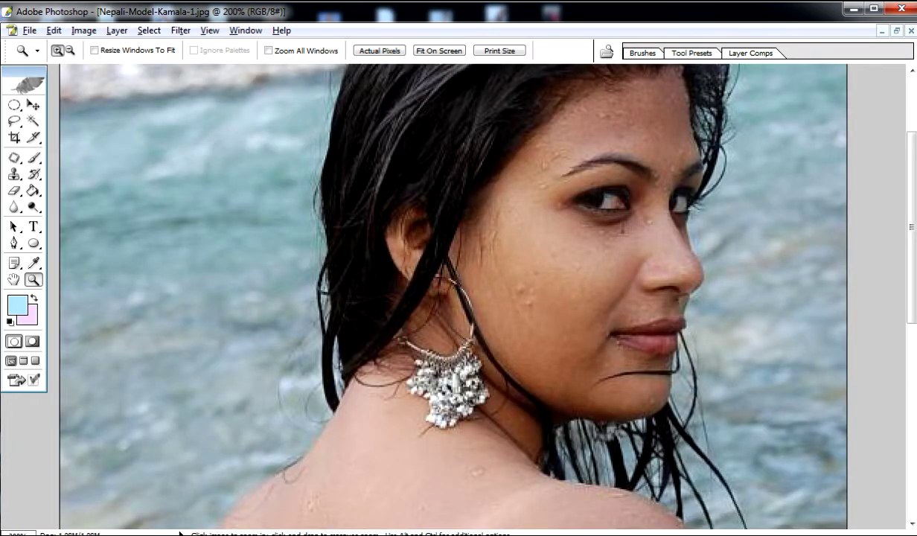
{"action": "left_click", "coordinate": [440, 267], "text": "alt"}
{"action": "left_click", "coordinate": [439, 272], "text": "alt"}
{"action": "left_click_drag", "start_coordinate": [337, 119], "coordinate": [561, 429]}
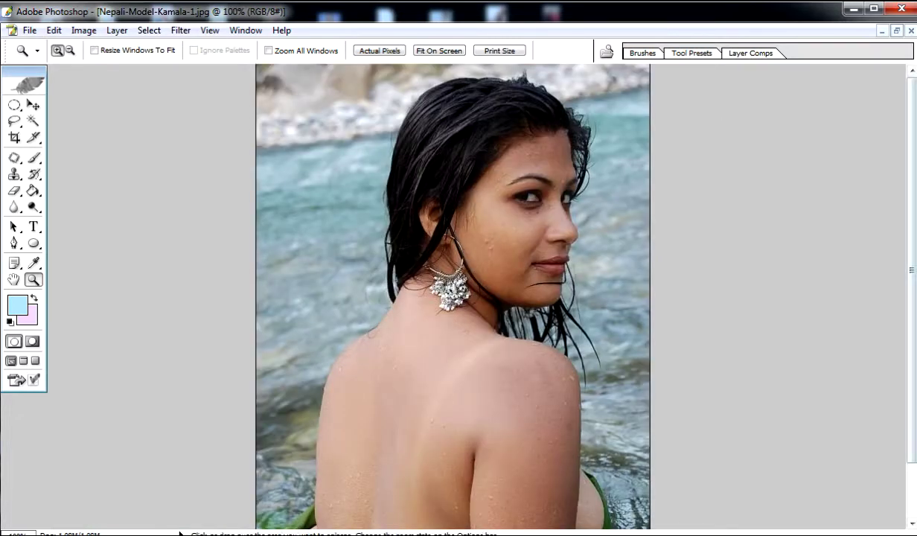
{"action": "left_click", "coordinate": [896, 31]}
Copy the red-flower-tattoo.jpg artwork into the model photo as a new layer and centre it over the figure.
{"action": "left_click_drag", "start_coordinate": [616, 87], "coordinate": [581, 96]}
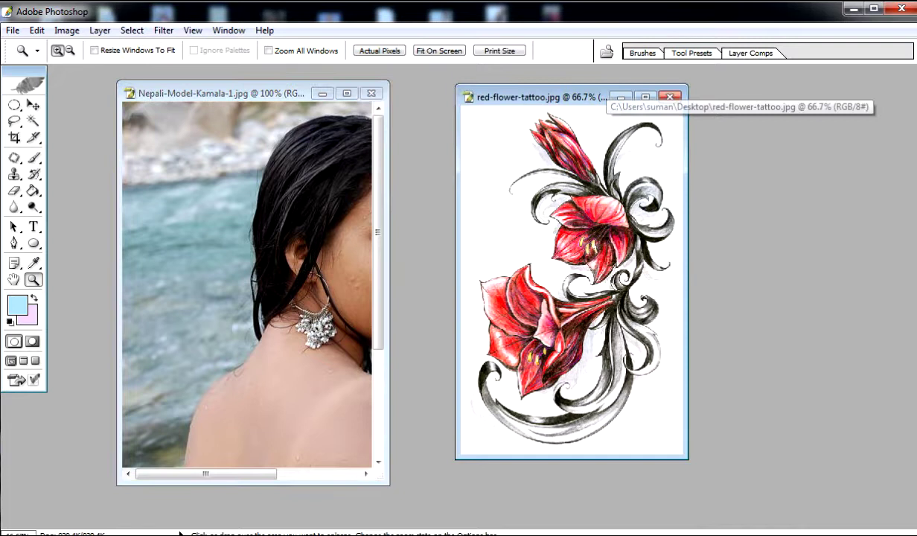
{"action": "key", "text": "v"}
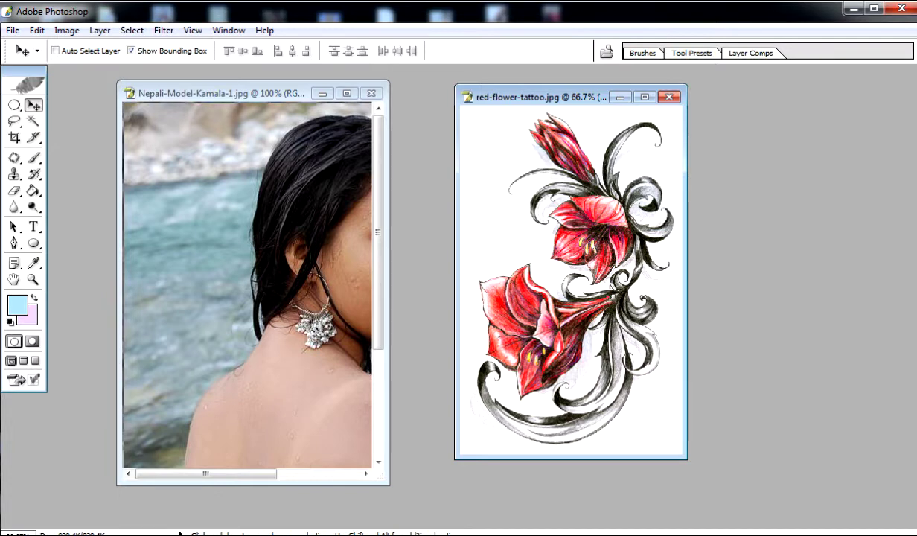
{"action": "left_click_drag", "start_coordinate": [570, 246], "coordinate": [238, 385]}
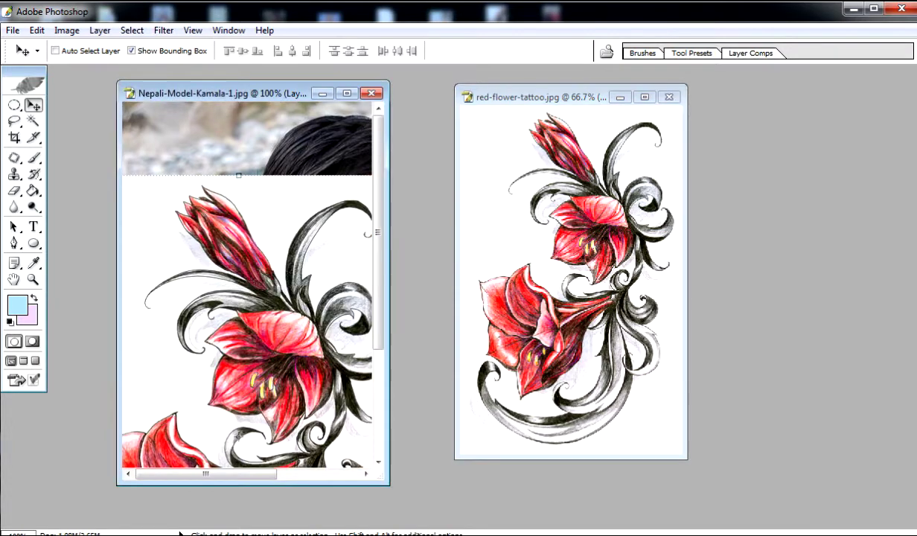
{"action": "left_click", "coordinate": [346, 93]}
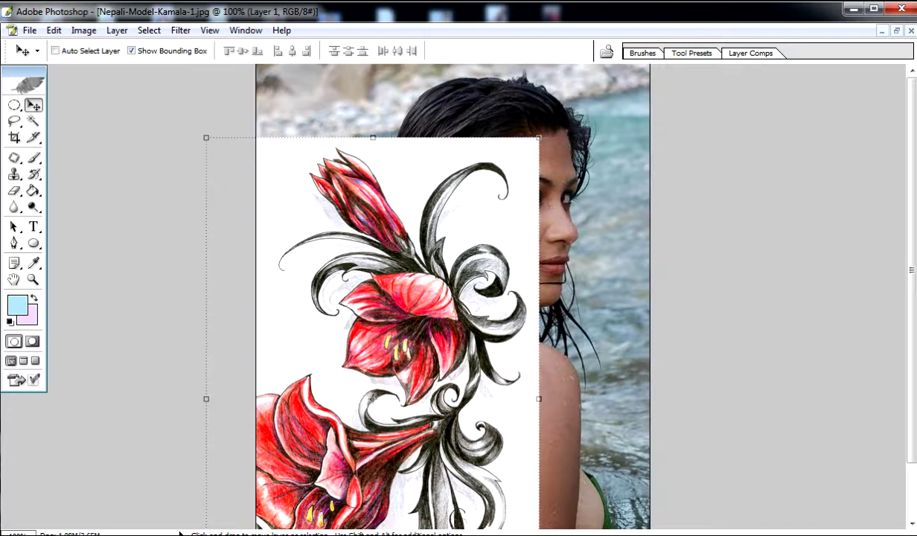
{"action": "left_click_drag", "start_coordinate": [372, 399], "coordinate": [451, 355]}
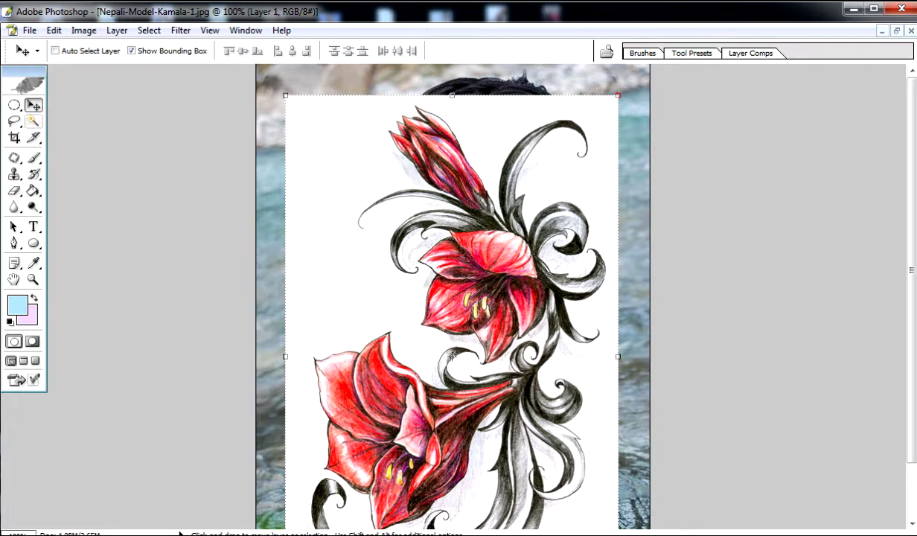
Delete the white background around the tattoo with the Magic Wand at tolerance 32, and clear the selection.
{"action": "left_click", "coordinate": [33, 120]}
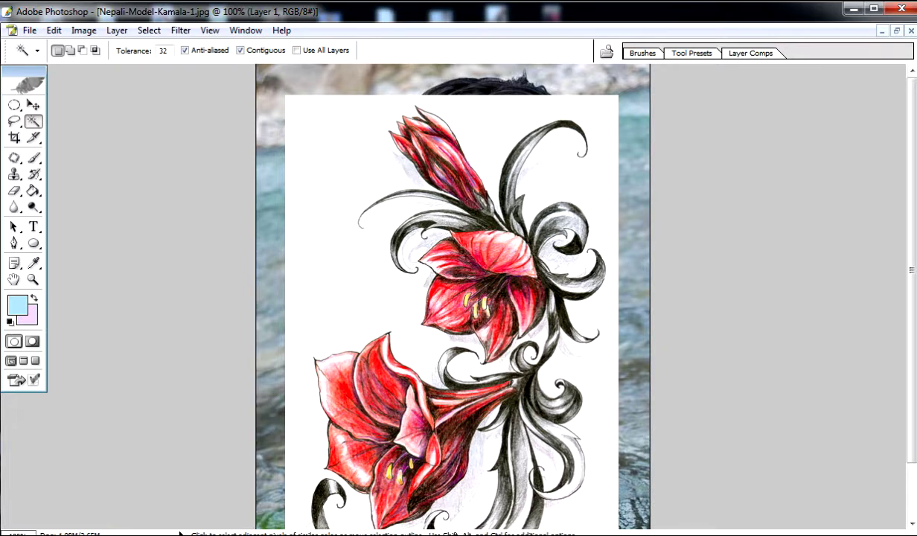
{"action": "left_click", "coordinate": [350, 271]}
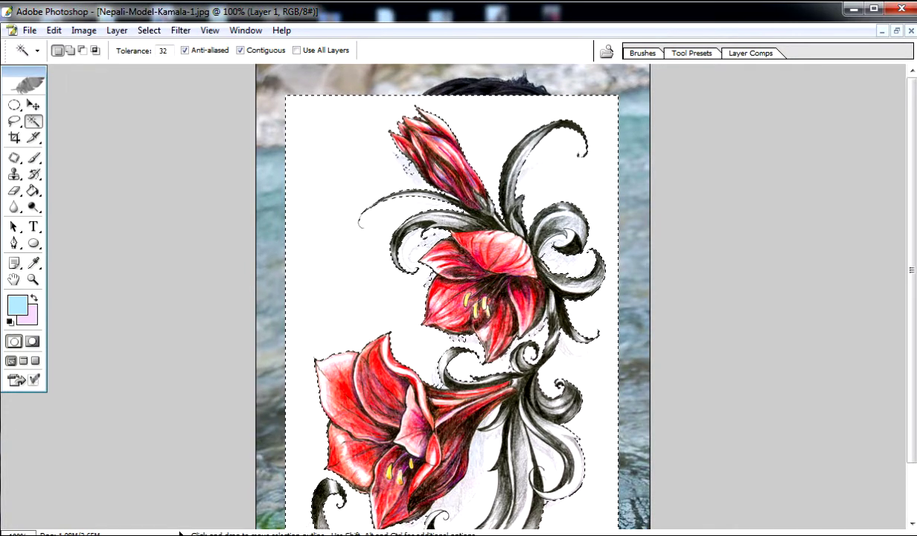
{"action": "key", "text": "Delete"}
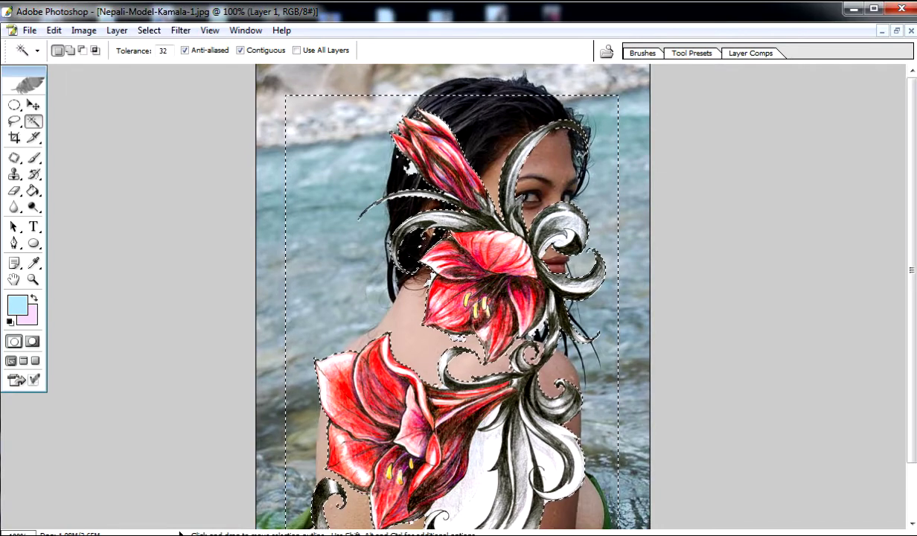
{"action": "scroll", "coordinate": [179, 533], "scroll_direction": "down", "scroll_amount": 3}
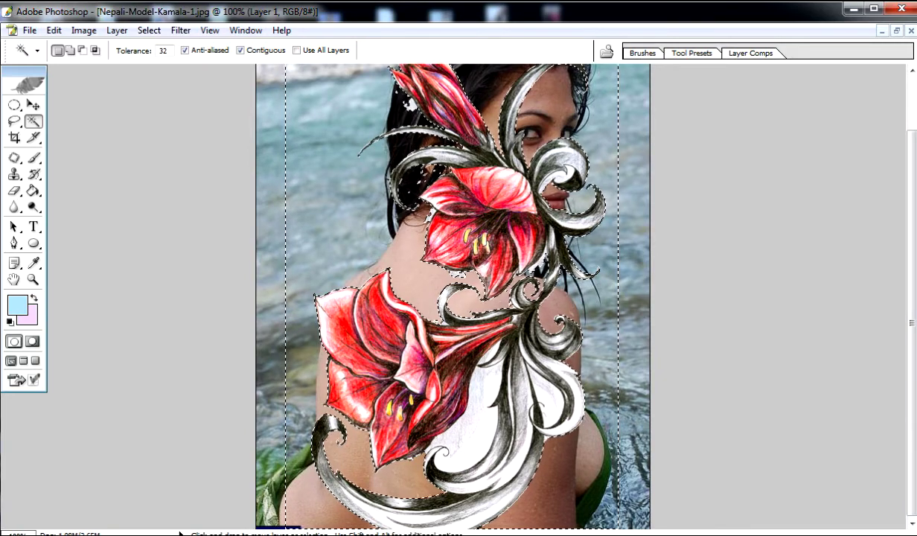
{"action": "key", "text": "ctrl+d"}
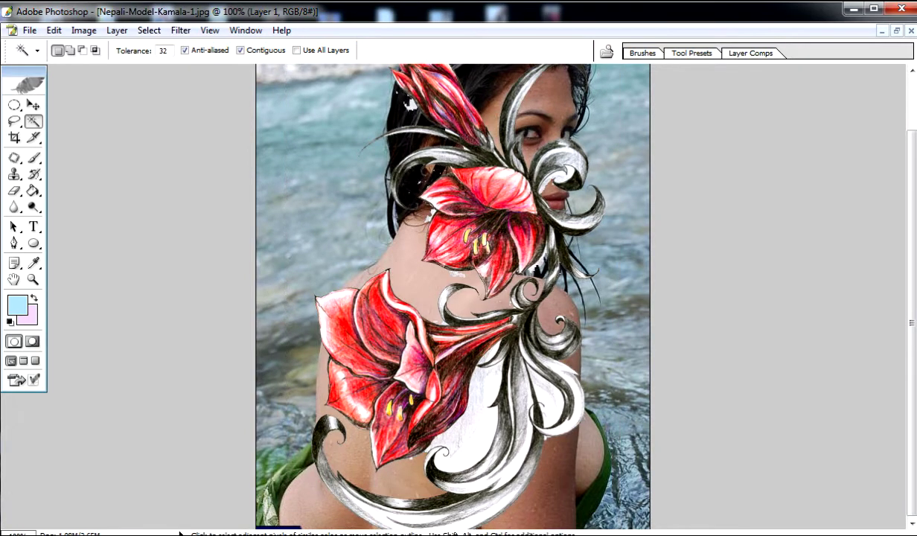
Move the tattoo layer up and delete the leftover white strip along its lower edge with the Magic Wand.
{"action": "left_click", "coordinate": [32, 105]}
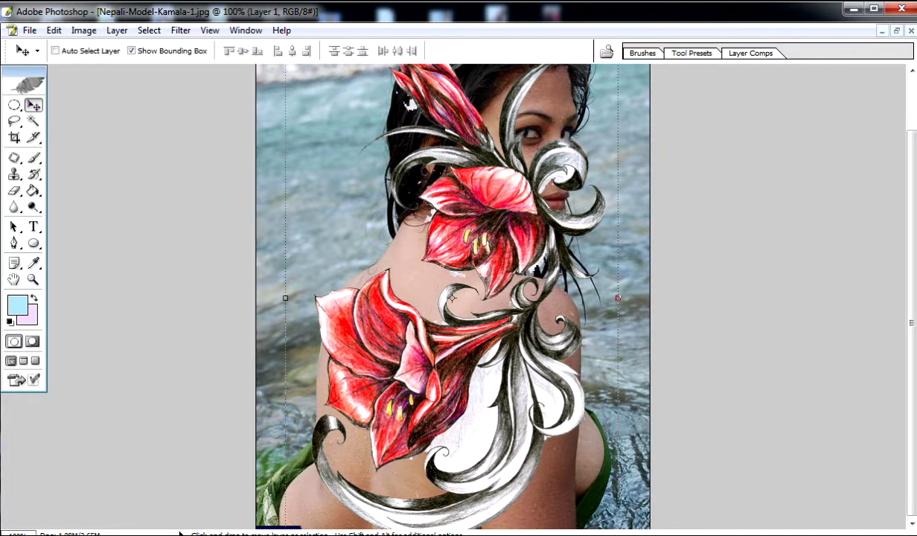
{"action": "left_click_drag", "start_coordinate": [424, 335], "coordinate": [427, 147]}
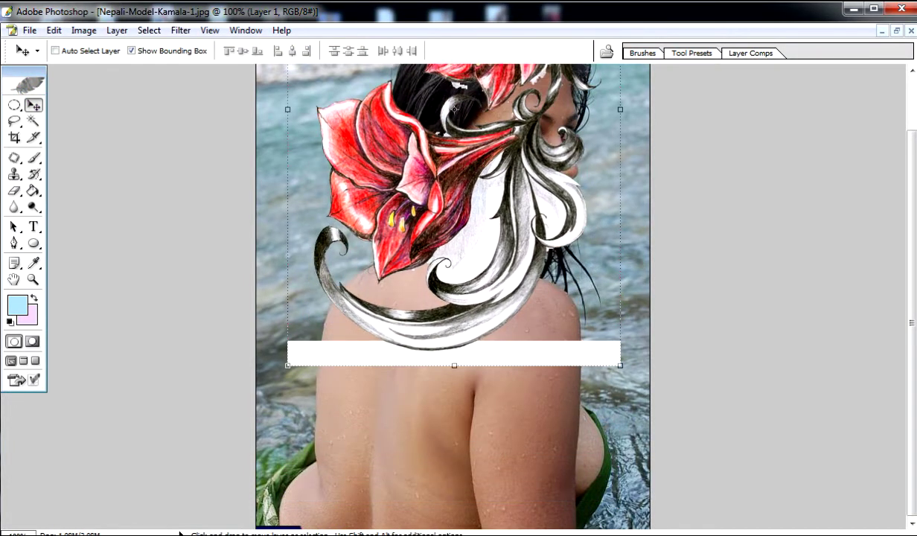
{"action": "left_click", "coordinate": [32, 120]}
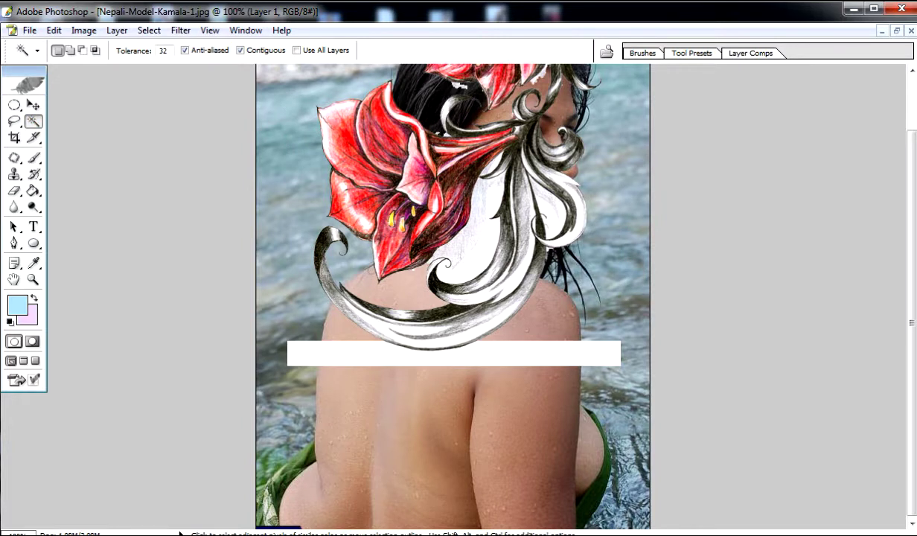
{"action": "left_click", "coordinate": [453, 354]}
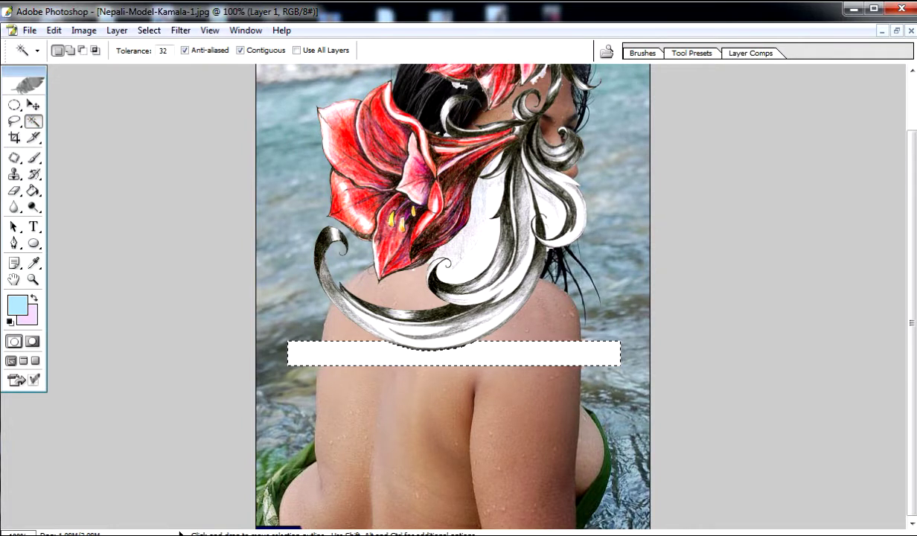
{"action": "key", "text": "Delete"}
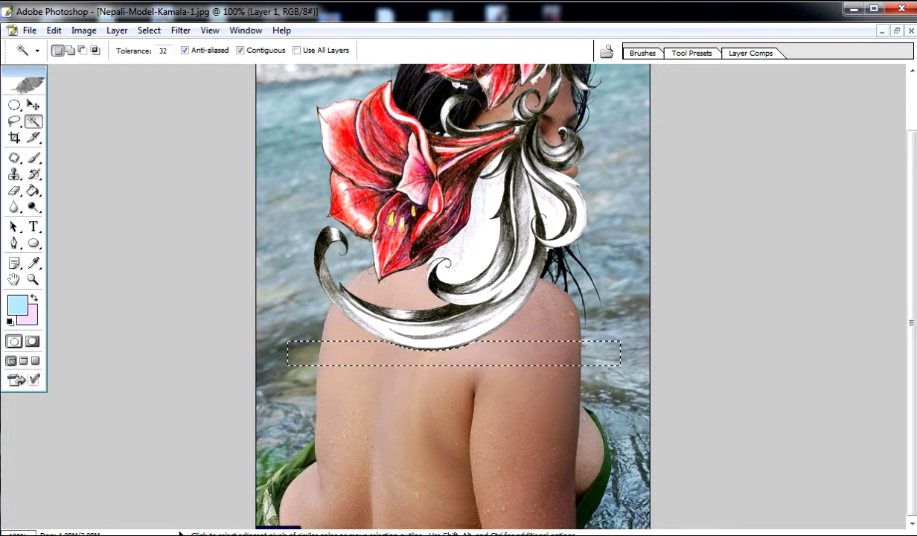
Move the tattoo back down over the woman's back and clear the selection.
{"action": "key", "text": "v"}
{"action": "left_click_drag", "start_coordinate": [476, 223], "coordinate": [461, 311]}
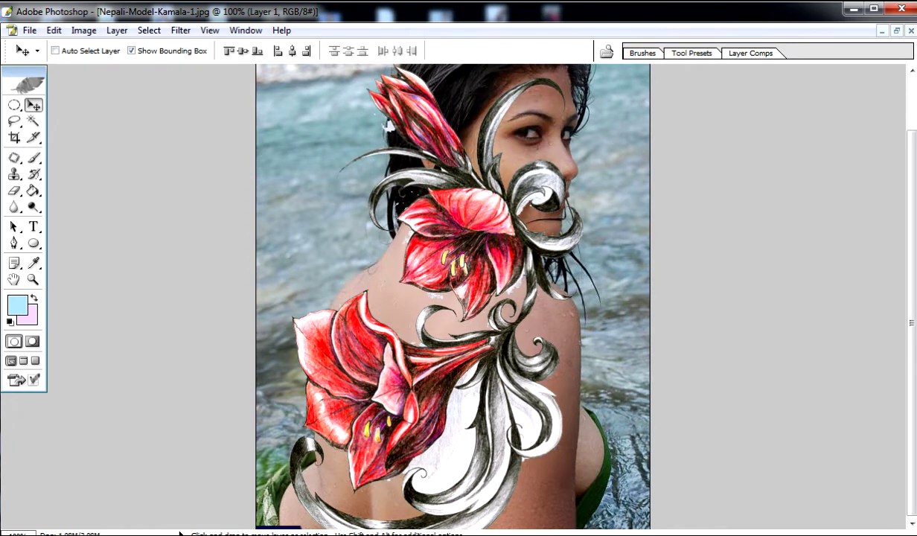
{"action": "mouse_move", "coordinate": [462, 297]}
{"action": "left_mouse_down"}
{"action": "mouse_move", "coordinate": [465, 344]}
{"action": "mouse_move", "coordinate": [525, 378]}
{"action": "mouse_move", "coordinate": [407, 360]}
{"action": "mouse_move", "coordinate": [347, 370]}
{"action": "mouse_move", "coordinate": [449, 346]}
{"action": "mouse_move", "coordinate": [577, 270]}
{"action": "mouse_move", "coordinate": [606, 208]}
{"action": "mouse_move", "coordinate": [477, 257]}
{"action": "mouse_move", "coordinate": [471, 332]}
{"action": "left_mouse_up"}
{"action": "key", "text": "ctrl+d"}
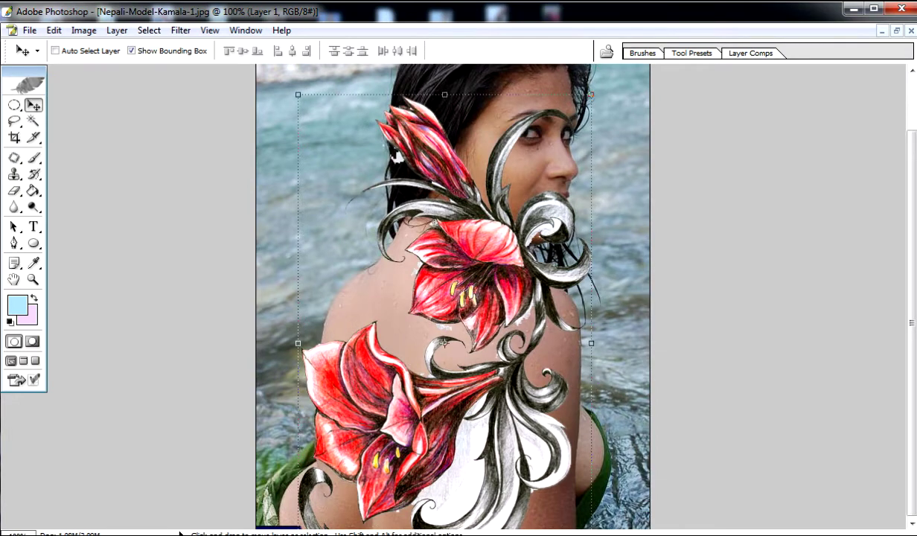
Scale the tattoo to about 46.9% width and 35.8% height, place it below the neck on the upper back, and apply the transformation.
{"action": "left_click_drag", "start_coordinate": [591, 95], "coordinate": [453, 339]}
{"action": "left_click_drag", "start_coordinate": [395, 417], "coordinate": [440, 282]}
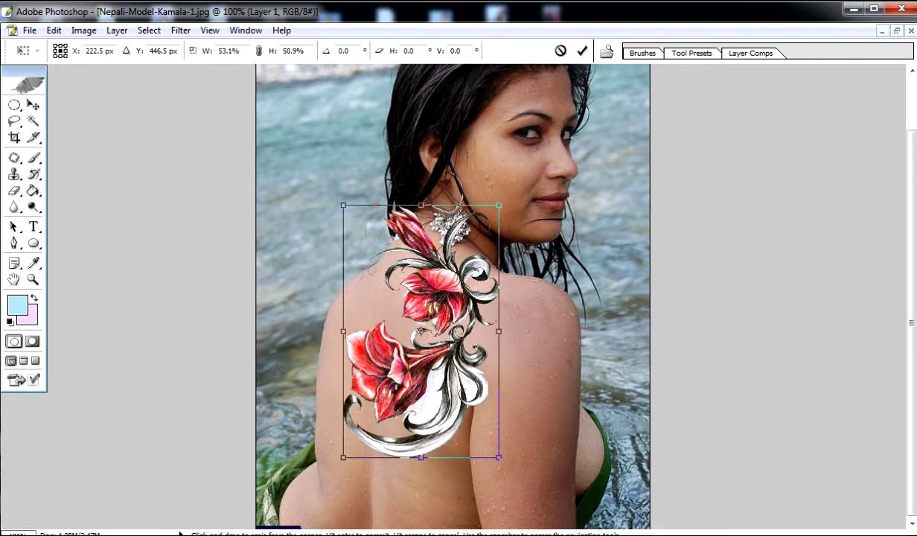
{"action": "left_click_drag", "start_coordinate": [343, 204], "coordinate": [349, 251]}
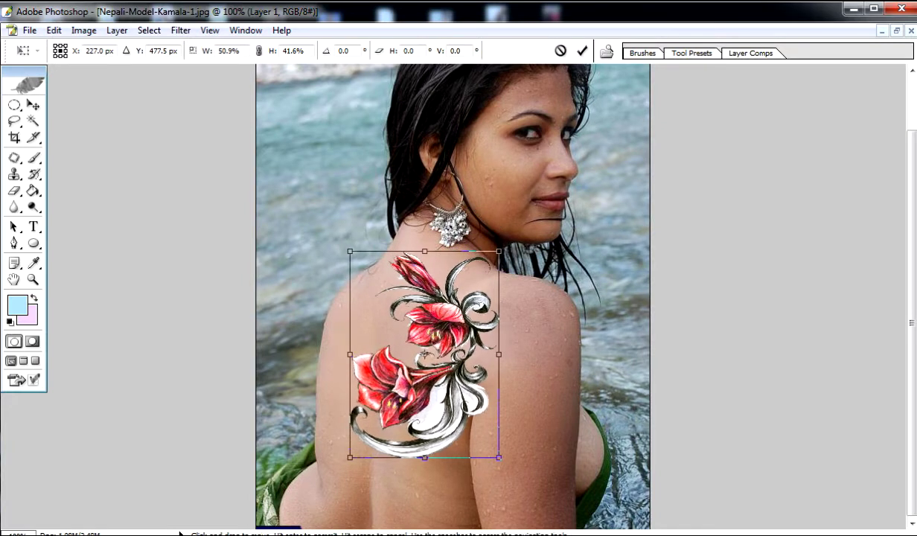
{"action": "left_click_drag", "start_coordinate": [424, 335], "coordinate": [401, 335]}
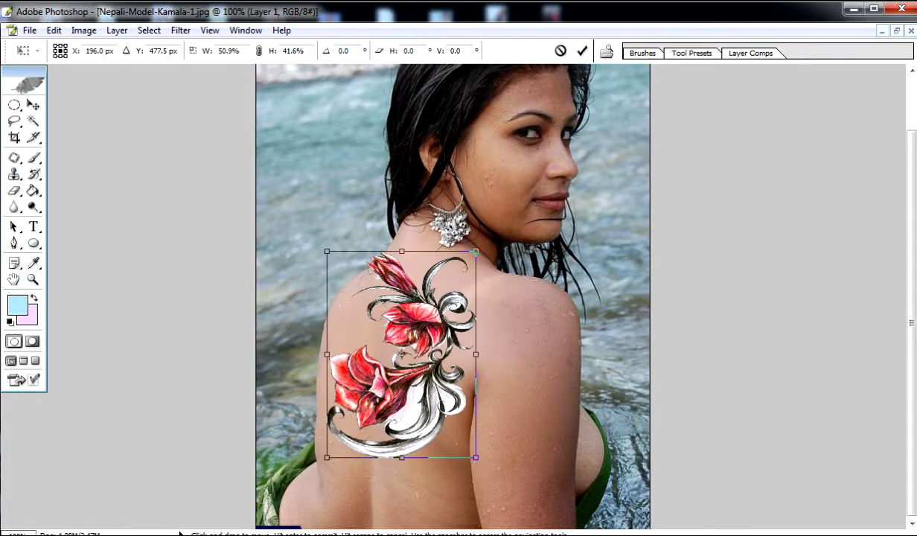
{"action": "left_click_drag", "start_coordinate": [327, 457], "coordinate": [332, 428]}
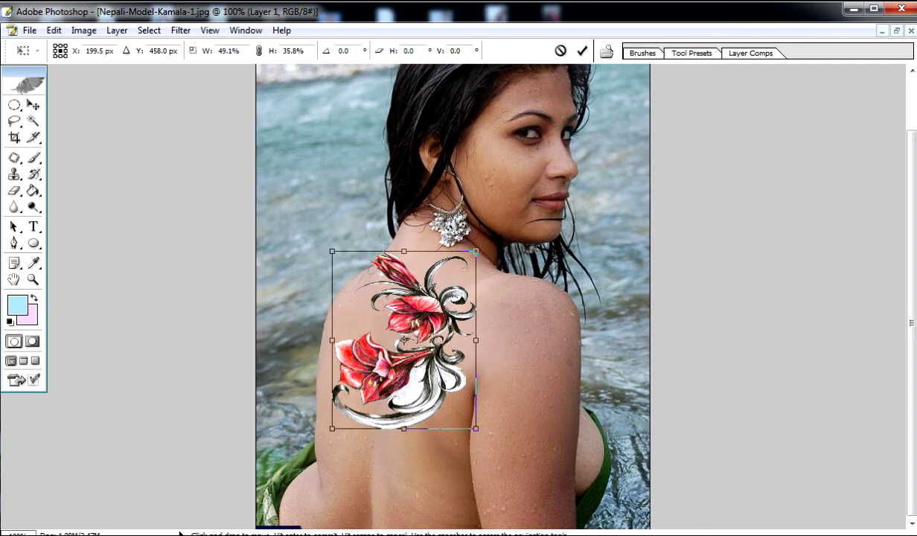
{"action": "left_click_drag", "start_coordinate": [332, 340], "coordinate": [339, 340]}
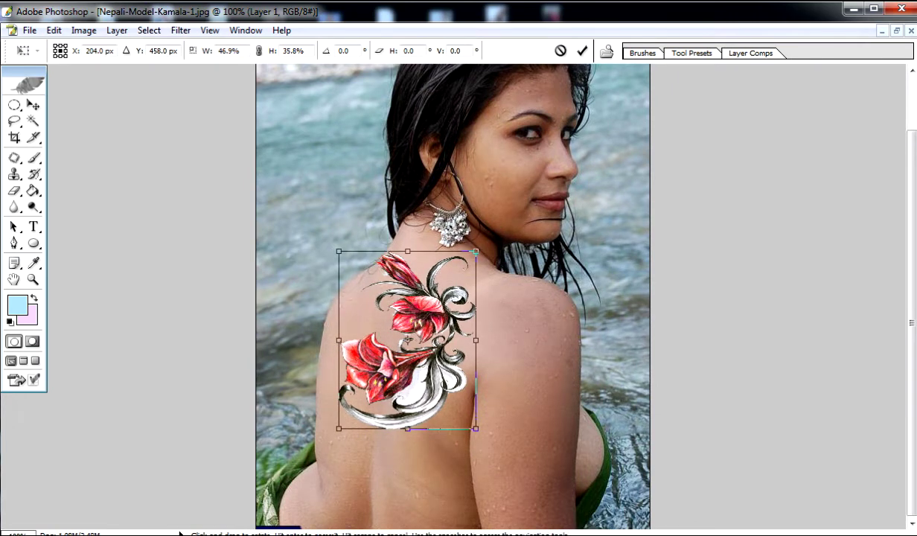
{"action": "left_click", "coordinate": [33, 280]}
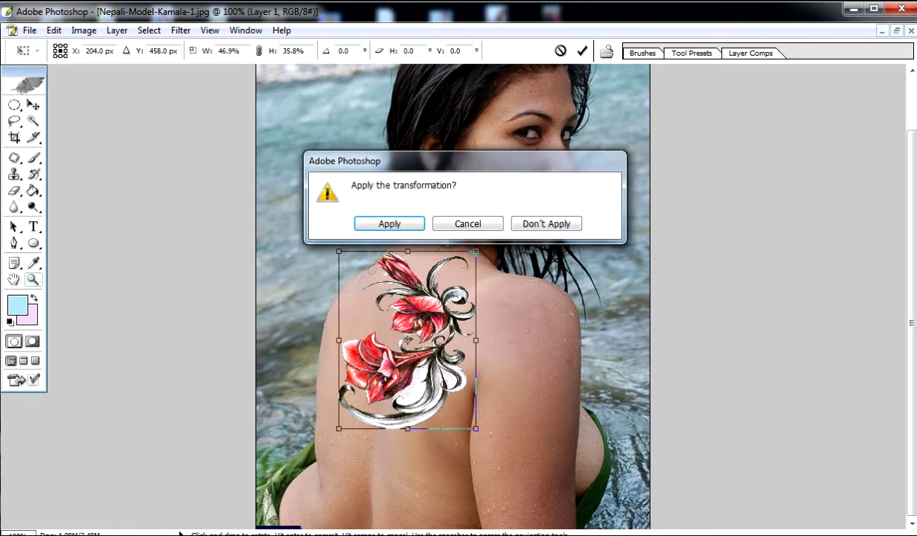
{"action": "key", "text": "Return"}
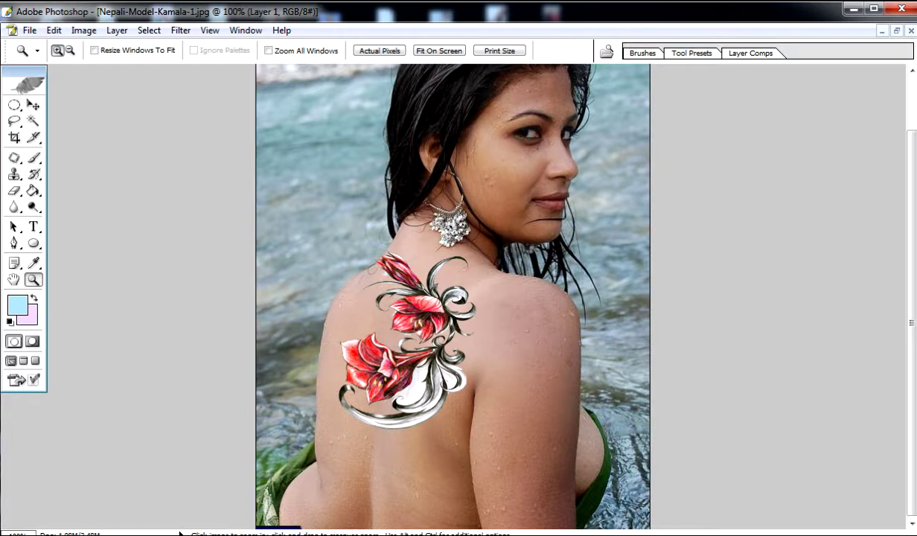
Rotate the tattoo about 18.1° clockwise, shift it slightly toward the spine, shrink it a little, and apply the transformation.
{"action": "left_click_drag", "start_coordinate": [308, 221], "coordinate": [504, 452]}
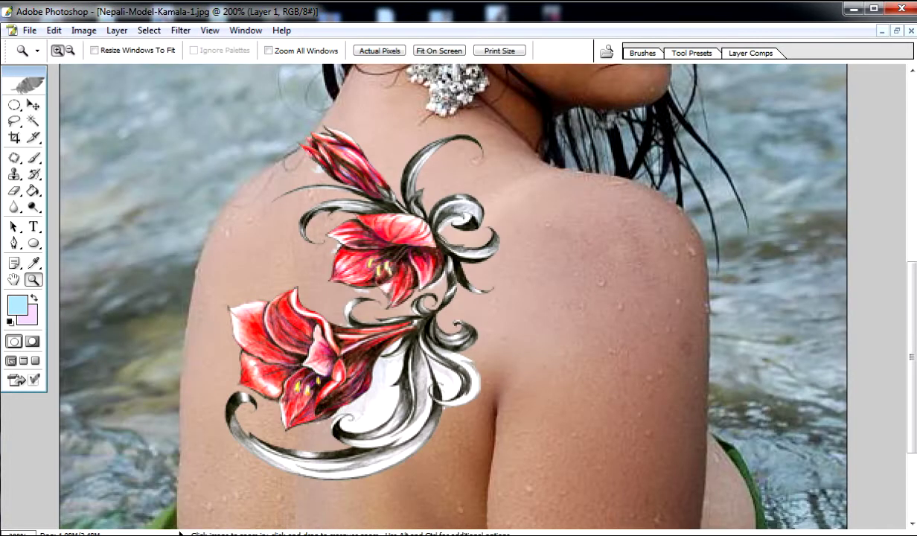
{"action": "key", "text": "v"}
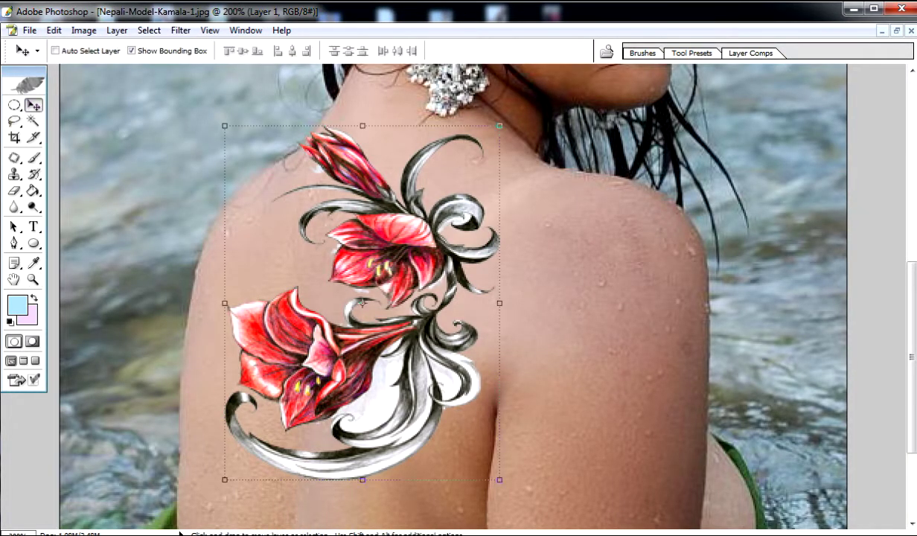
{"action": "left_click_drag", "start_coordinate": [504, 484], "coordinate": [441, 514]}
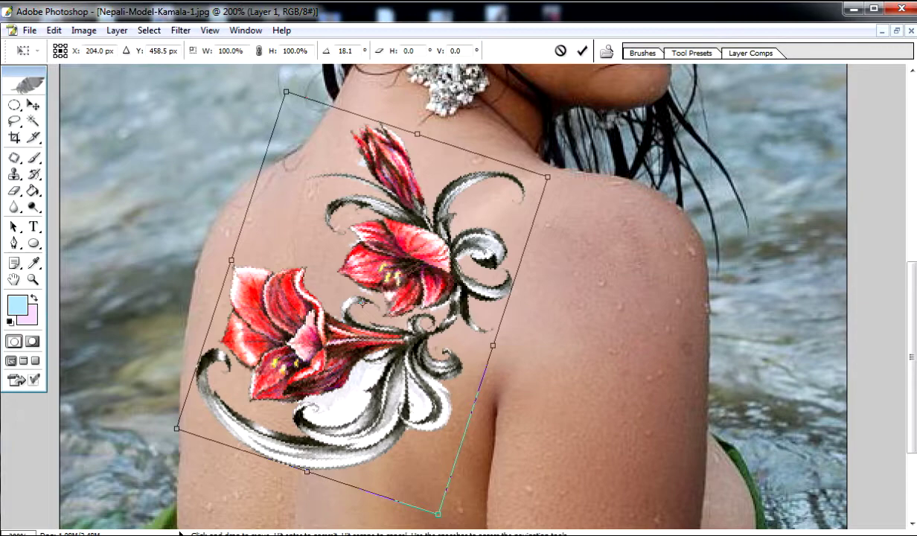
{"action": "left_click_drag", "start_coordinate": [328, 404], "coordinate": [348, 396]}
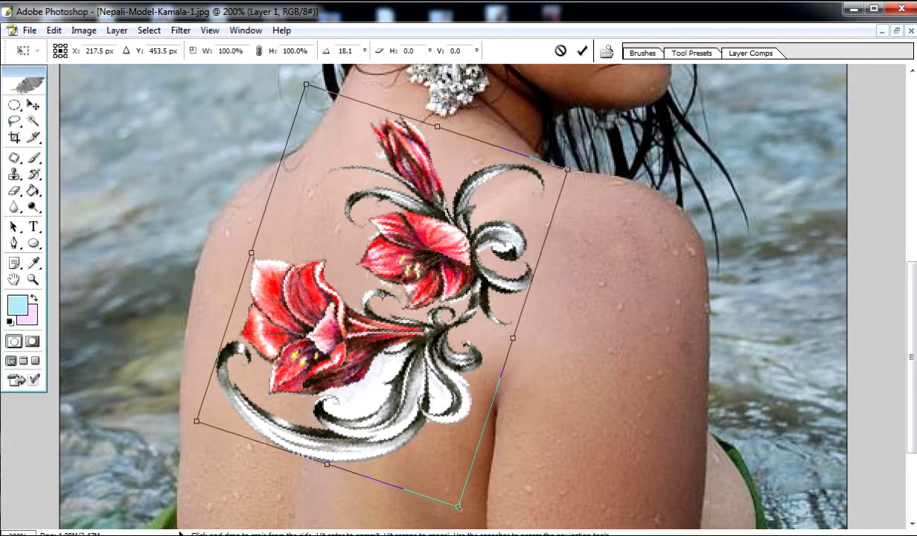
{"action": "left_click_drag", "start_coordinate": [459, 507], "coordinate": [443, 475]}
{"action": "key", "text": "Return"}
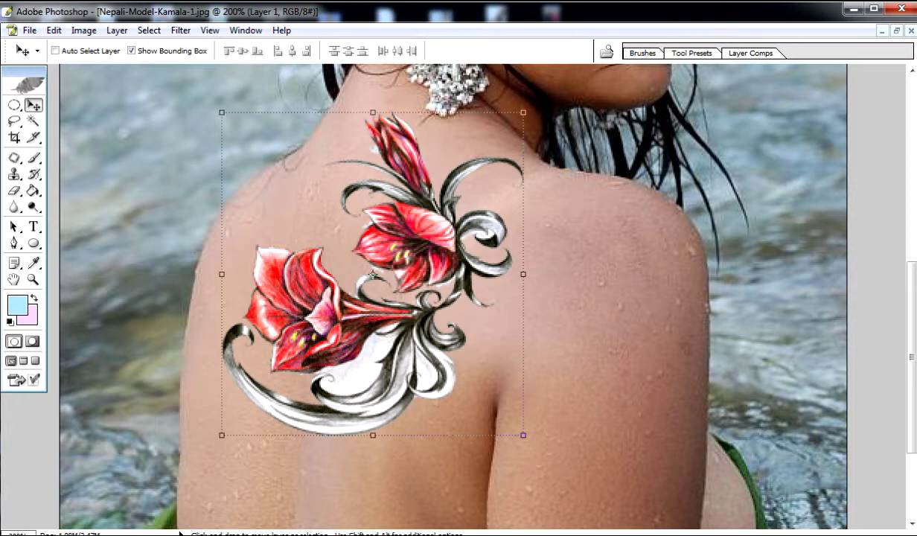
Show the Layers palette and lower the tattoo layer's opacity to 57%.
{"action": "left_click", "coordinate": [246, 30]}
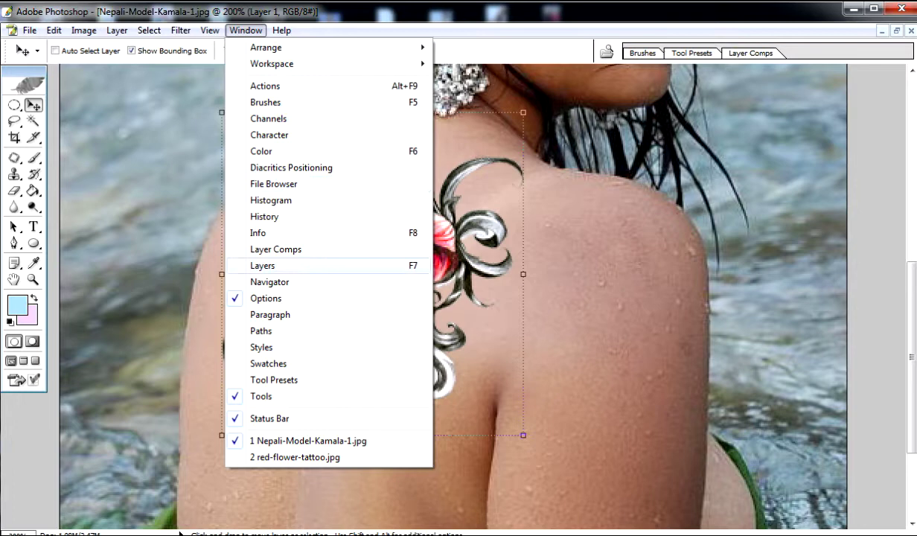
{"action": "left_click", "coordinate": [372, 266]}
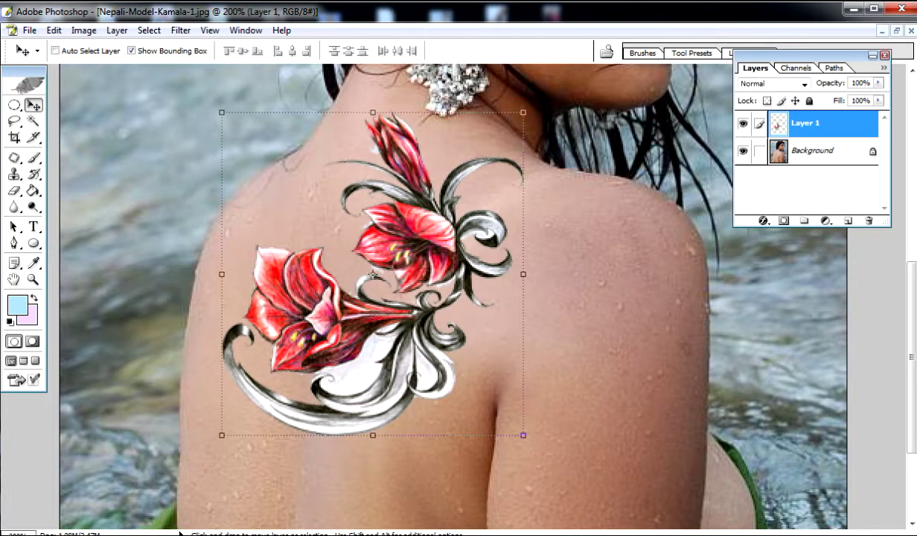
{"action": "left_click", "coordinate": [879, 83]}
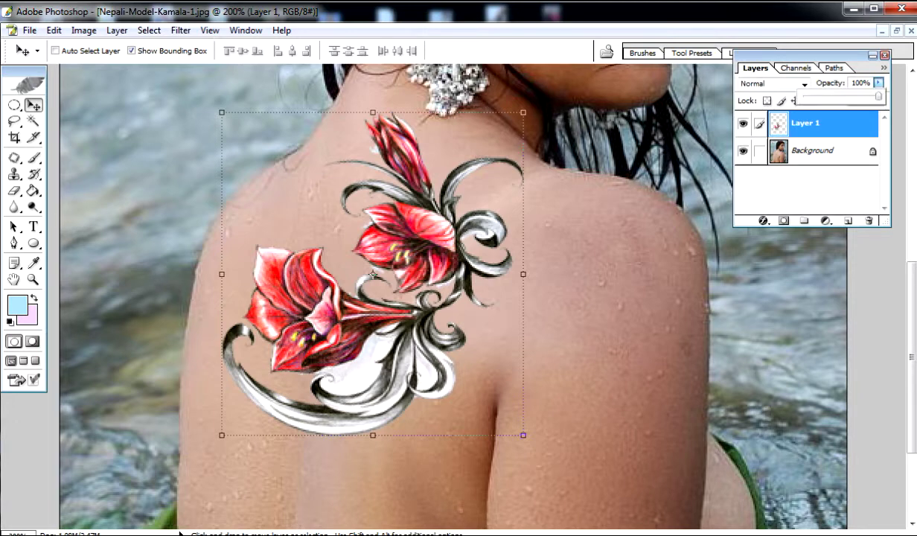
{"action": "left_click_drag", "start_coordinate": [878, 96], "coordinate": [846, 96]}
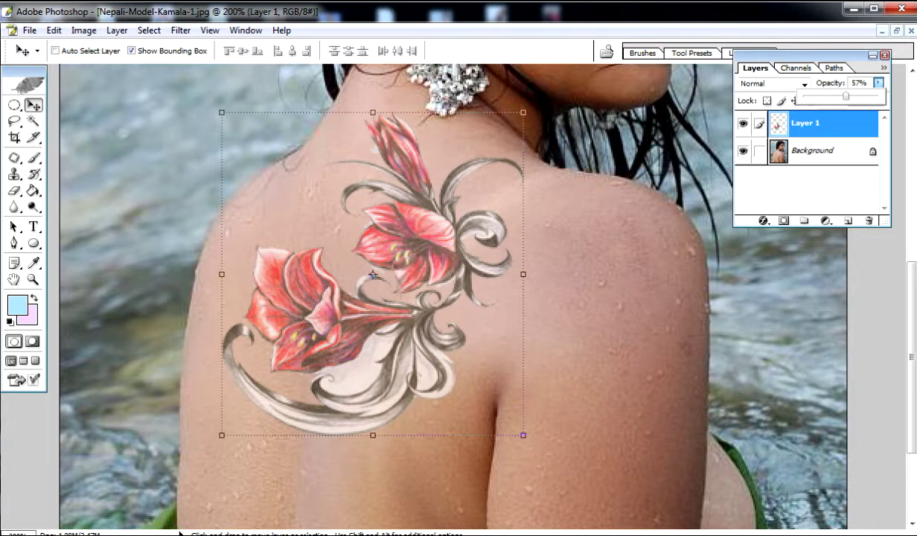
{"action": "left_click_drag", "start_coordinate": [846, 96], "coordinate": [846, 96]}
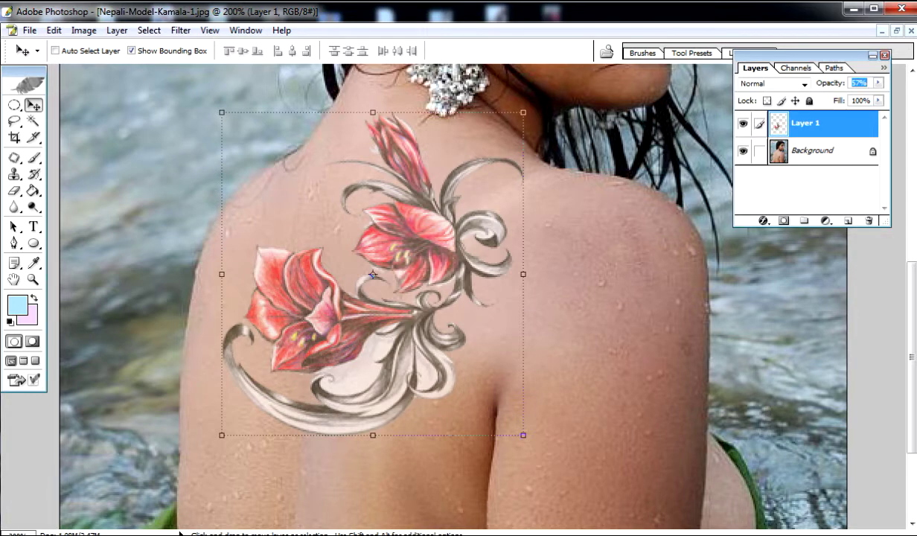
Start a Hue/Saturation adjustment on the tattoo layer and set the hue to +15.
{"action": "key", "text": "ctrl+u"}
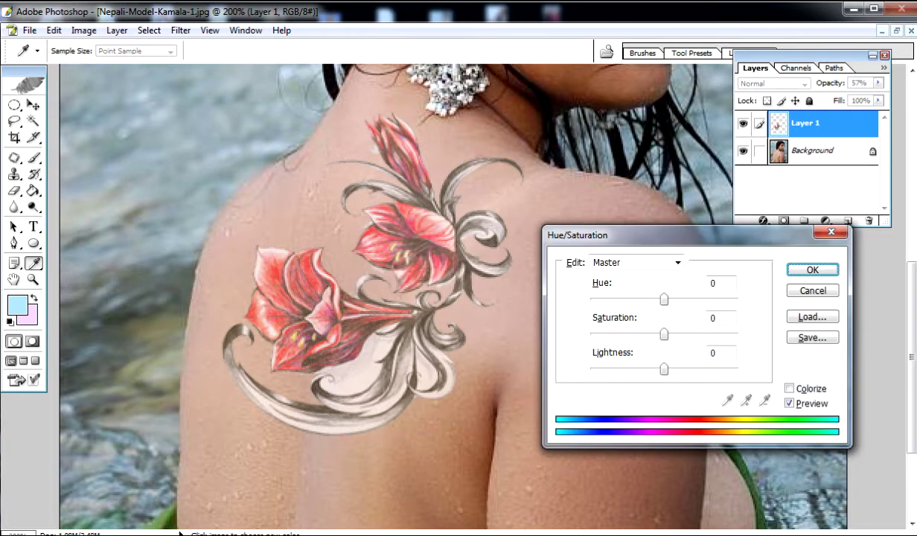
{"action": "left_click_drag", "start_coordinate": [595, 235], "coordinate": [616, 133]}
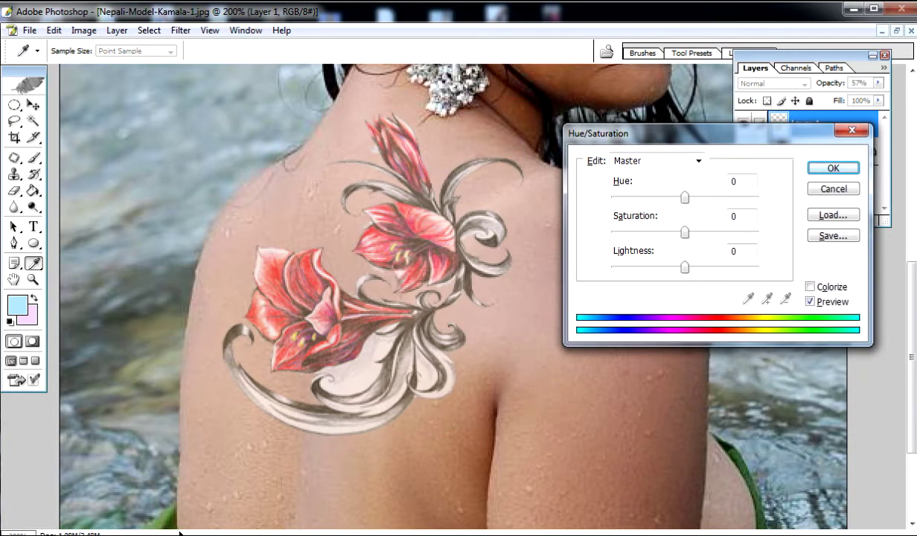
{"action": "key", "text": "Up"}
{"action": "key", "text": "Up"}
{"action": "key", "text": "Up"}
{"action": "key", "text": "Up"}
{"action": "key", "text": "Up"}
{"action": "key", "text": "Up"}
{"action": "key", "text": "Up"}
{"action": "key", "text": "Up"}
{"action": "key", "text": "Up"}
{"action": "key", "text": "Up"}
{"action": "key", "text": "Up"}
{"action": "key", "text": "Up"}
{"action": "key", "text": "Up"}
{"action": "key", "text": "Up"}
{"action": "key", "text": "Up"}
{"action": "key", "text": "Up"}
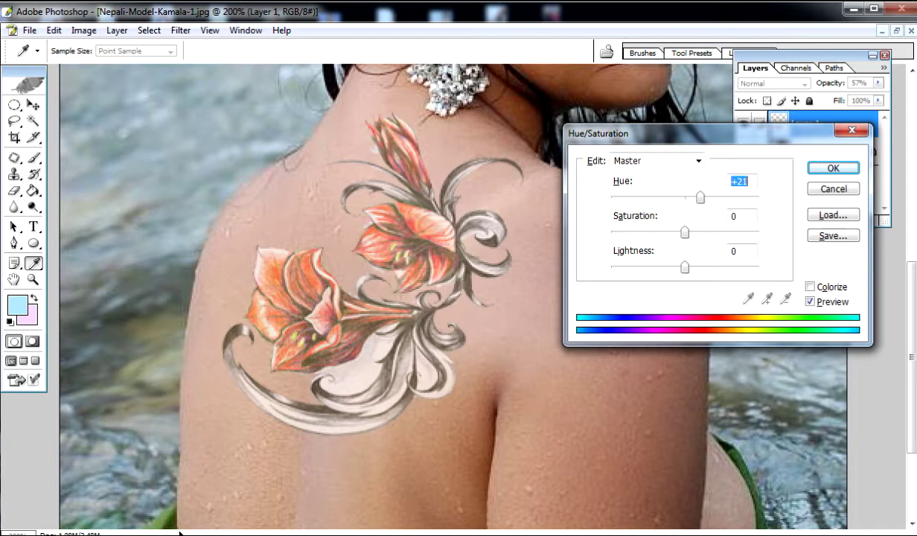
{"action": "key", "text": "Down"}
Set the saturation of the tattoo's Hue/Saturation adjustment to +3.
{"action": "key", "text": "Tab"}
{"action": "key", "text": "Down"}
{"action": "key", "text": "Down"}
{"action": "key", "text": "Down"}
{"action": "key", "text": "Down"}
{"action": "key", "text": "Down"}
{"action": "key", "text": "Down"}
{"action": "key", "text": "Down"}
{"action": "key", "text": "Down"}
{"action": "key", "text": "Down"}
{"action": "key", "text": "Down"}
{"action": "key", "text": "Down"}
{"action": "key", "text": "Down"}
{"action": "key", "text": "Down"}
{"action": "key", "text": "Down"}
{"action": "key", "text": "Down"}
{"action": "key", "text": "Down"}
{"action": "key", "text": "Down"}
{"action": "key", "text": "Down"}
{"action": "key", "text": "Down"}
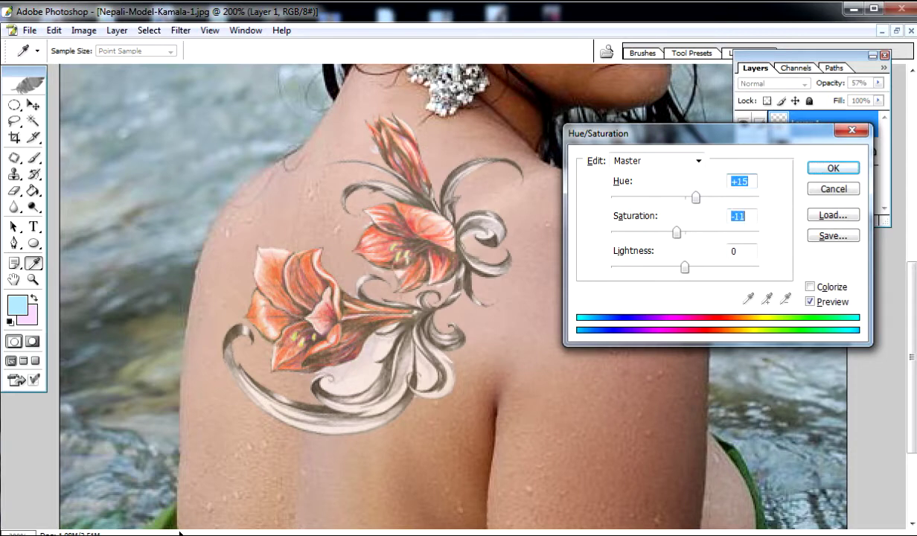
{"action": "key", "text": "Up"}
{"action": "key", "text": "Up"}
{"action": "key", "text": "Up"}
{"action": "key", "text": "Up"}
{"action": "key", "text": "Up"}
{"action": "key", "text": "Up"}
{"action": "key", "text": "Up"}
{"action": "key", "text": "Up"}
{"action": "key", "text": "Up"}
{"action": "key", "text": "Up"}
{"action": "key", "text": "Up"}
{"action": "key", "text": "Up"}
{"action": "key", "text": "Up"}
{"action": "key", "text": "Up"}
{"action": "key", "text": "Up"}
{"action": "key", "text": "Up"}
{"action": "key", "text": "Up"}
{"action": "key", "text": "Up"}
{"action": "key", "text": "Up"}
{"action": "key", "text": "Up"}
{"action": "key", "text": "Down"}
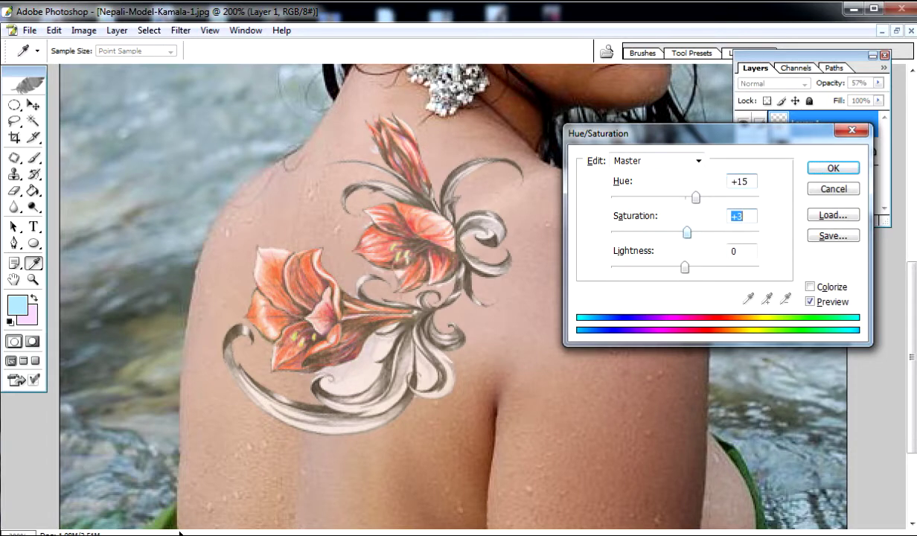
Set the lightness to -7 and apply the Hue/Saturation adjustment to the tattoo.
{"action": "key", "text": "Tab"}
{"action": "key", "text": "Down"}
{"action": "key", "text": "Down"}
{"action": "key", "text": "Down"}
{"action": "key", "text": "Down"}
{"action": "key", "text": "Down"}
{"action": "key", "text": "Down"}
{"action": "key", "text": "Down"}
{"action": "key", "text": "Down"}
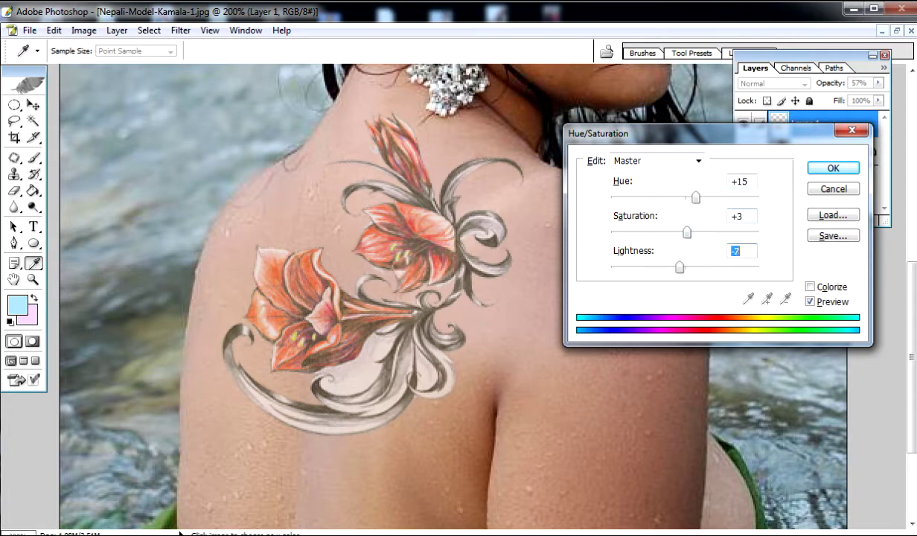
{"action": "key", "text": "Return"}
Reduce the tattoo layer's opacity to 46% so it blends into the skin.
{"action": "key", "text": "v"}
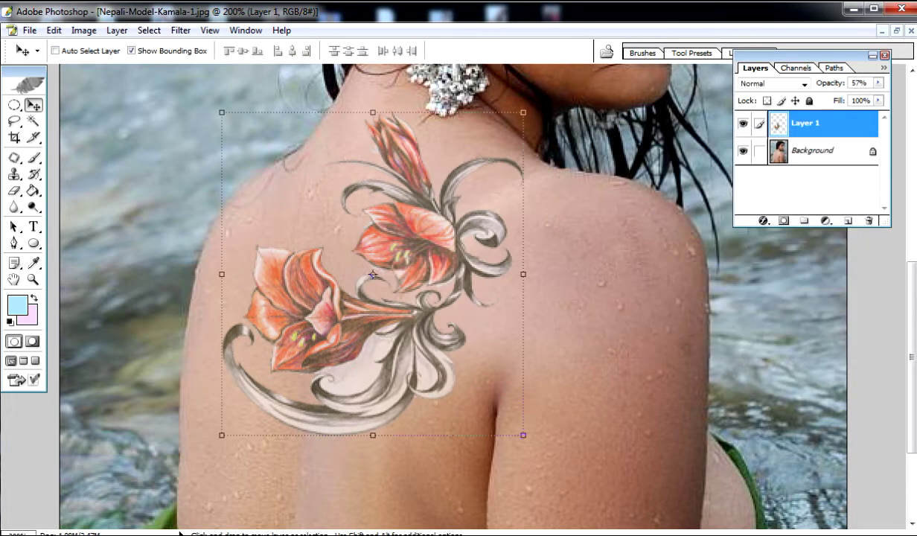
{"action": "left_click", "coordinate": [878, 82]}
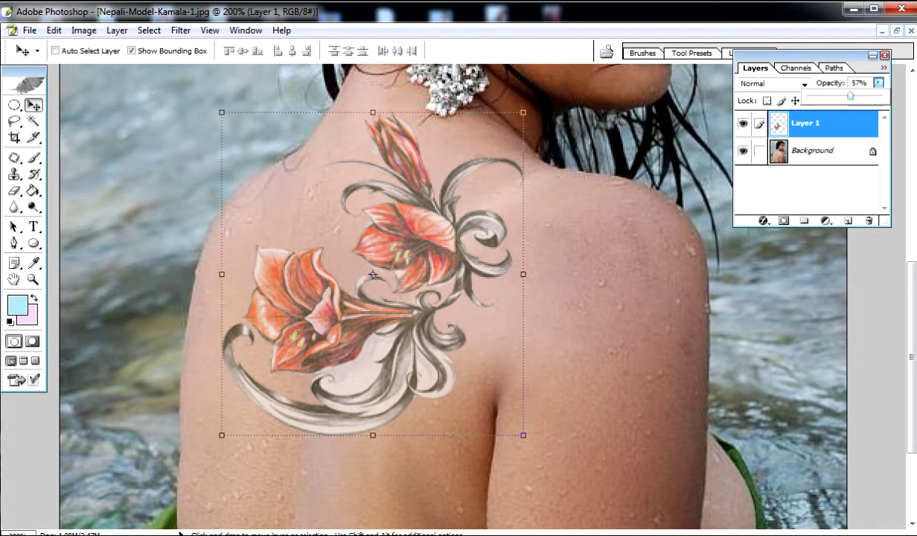
{"action": "left_click_drag", "start_coordinate": [850, 96], "coordinate": [841, 96]}
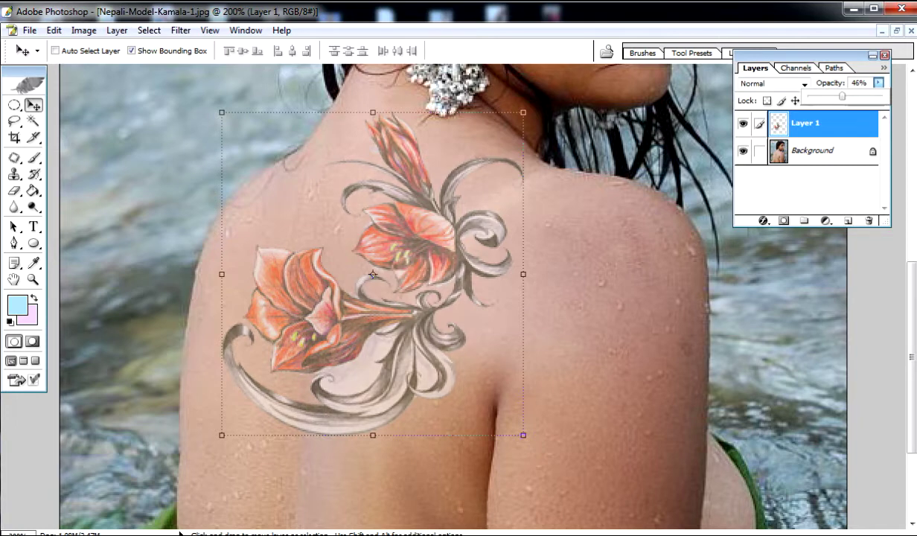
{"action": "key", "text": "Return"}
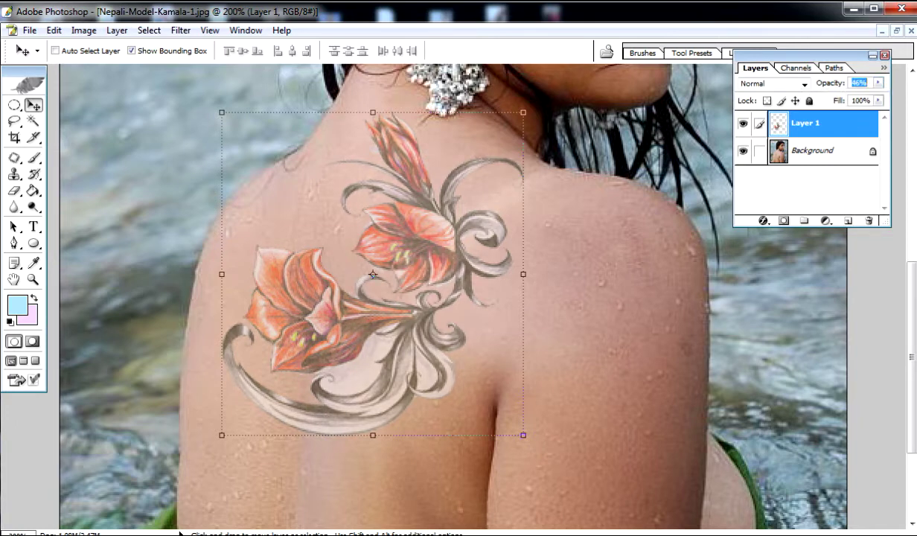
Examine how the tattoo blends with the back in the whole photo at 66.7% and 100% zoom.
{"action": "left_click", "coordinate": [33, 279]}
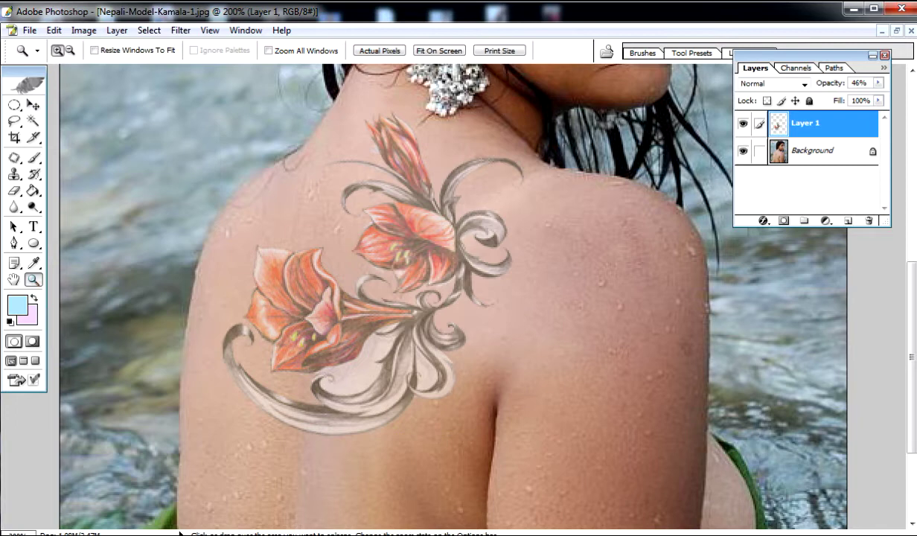
{"action": "key", "text": "ctrl+minus"}
{"action": "key", "text": "ctrl+minus"}
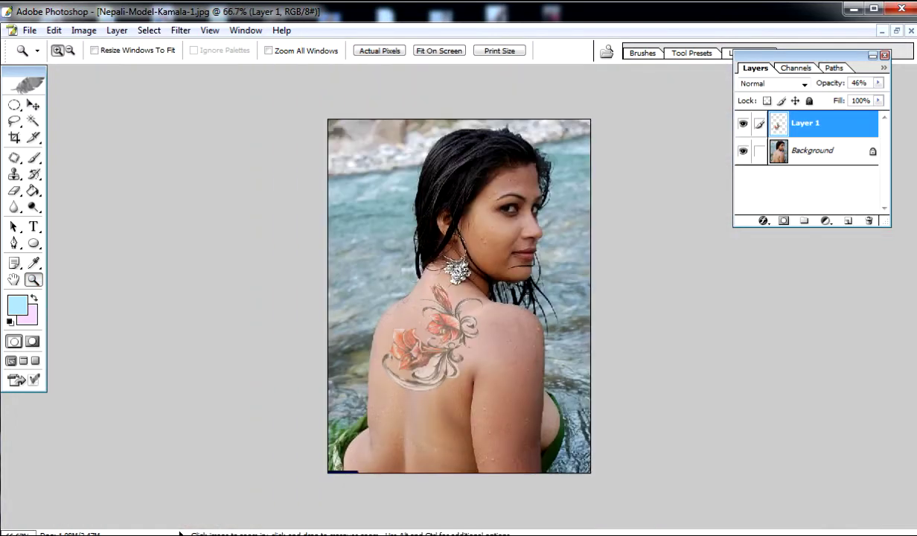
{"action": "key", "text": "ctrl+plus"}
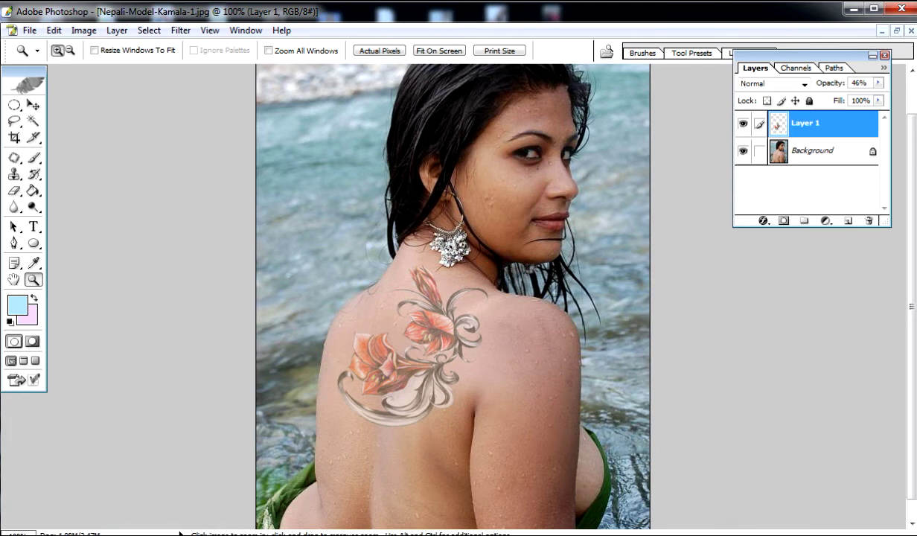
{"action": "key", "text": "ctrl+minus"}
{"action": "key", "text": "ctrl+plus"}
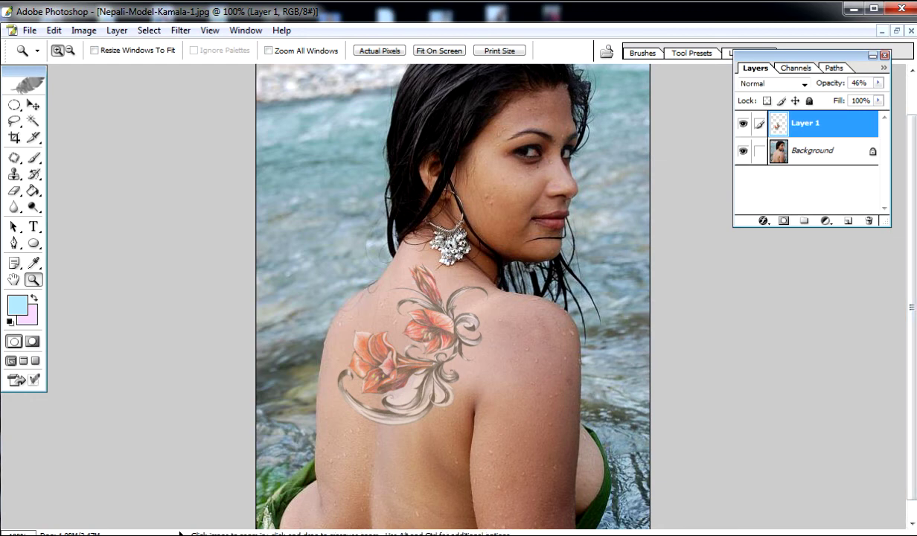
{"action": "left_click", "coordinate": [834, 535]}
{"action": "left_click", "coordinate": [868, 463]}
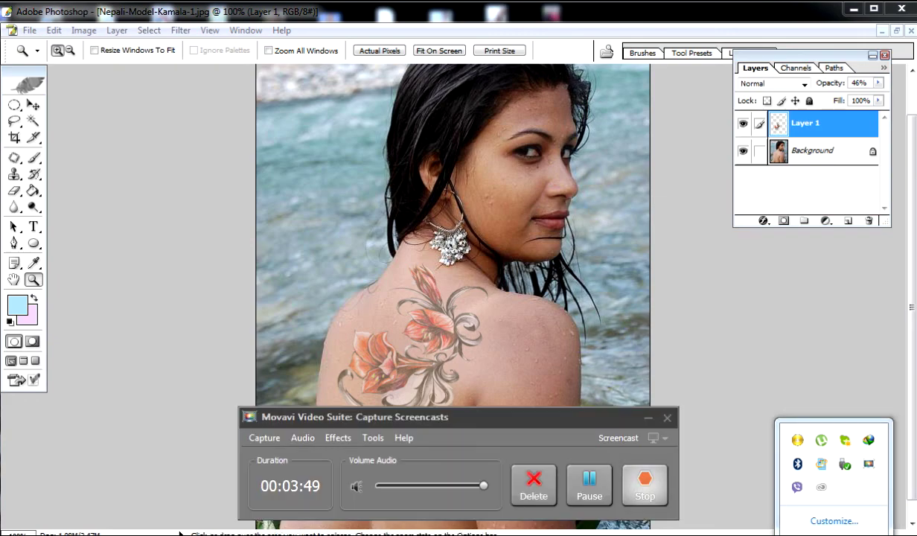